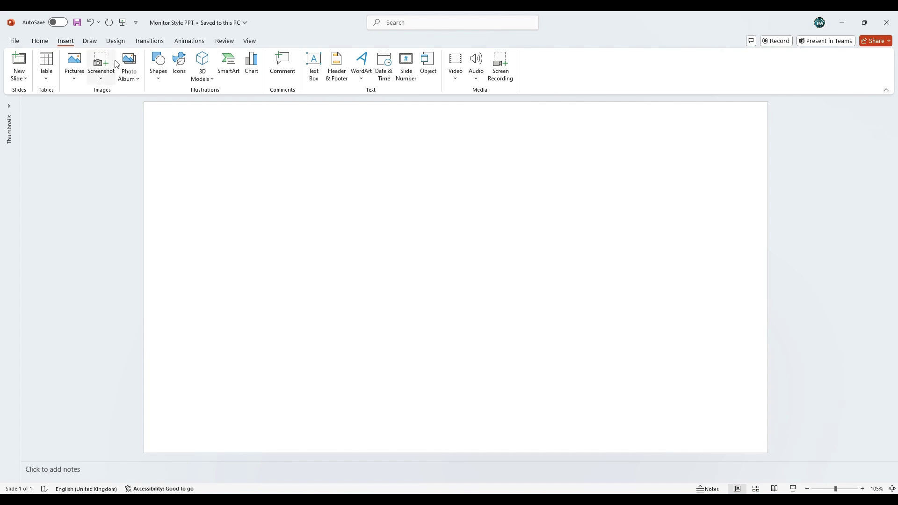
- Insert the silver computer monitor from the stock 3D models library onto the slide
click(210, 80)
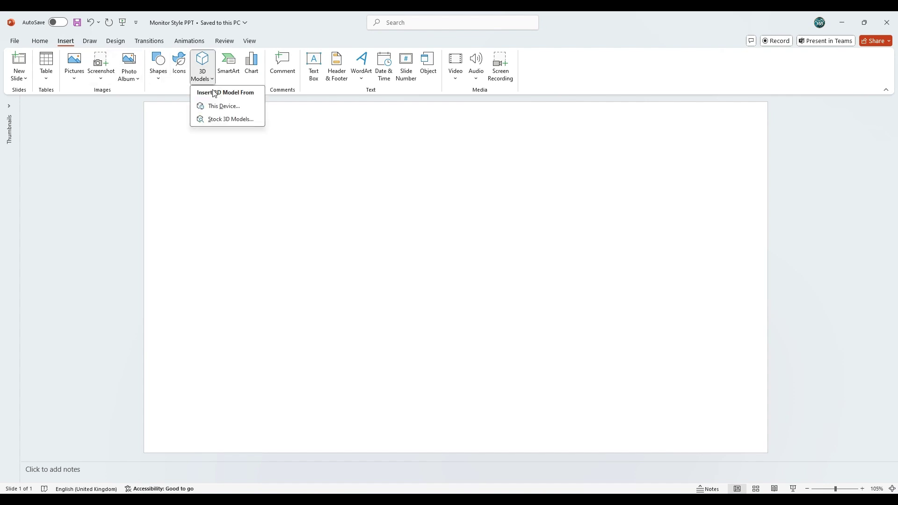
click(220, 120)
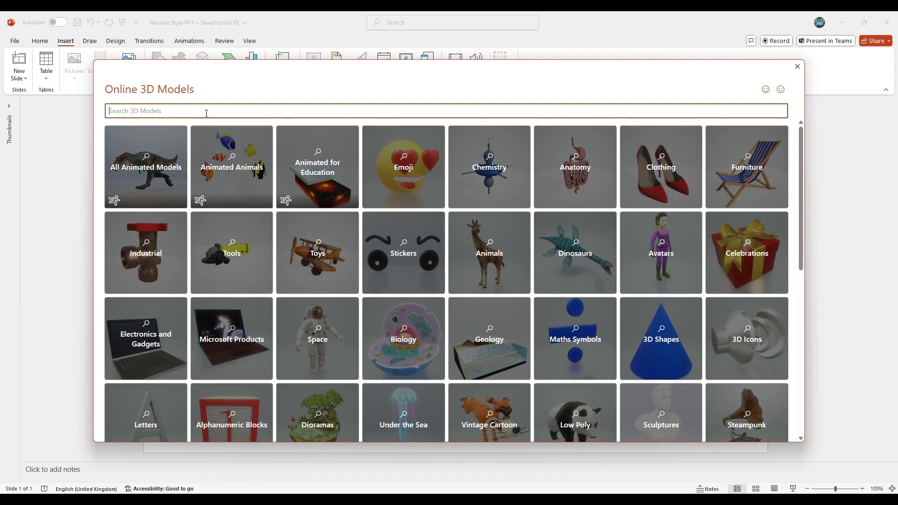
text(monitor)
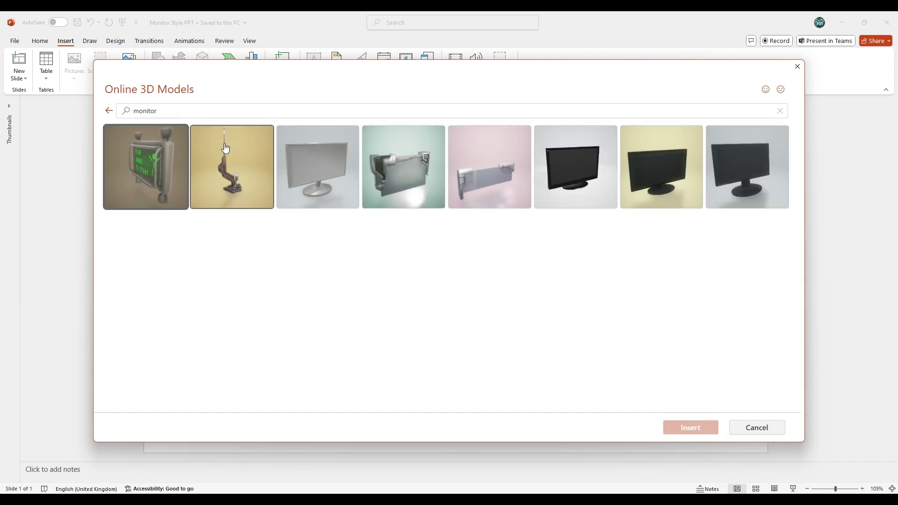
click(306, 172)
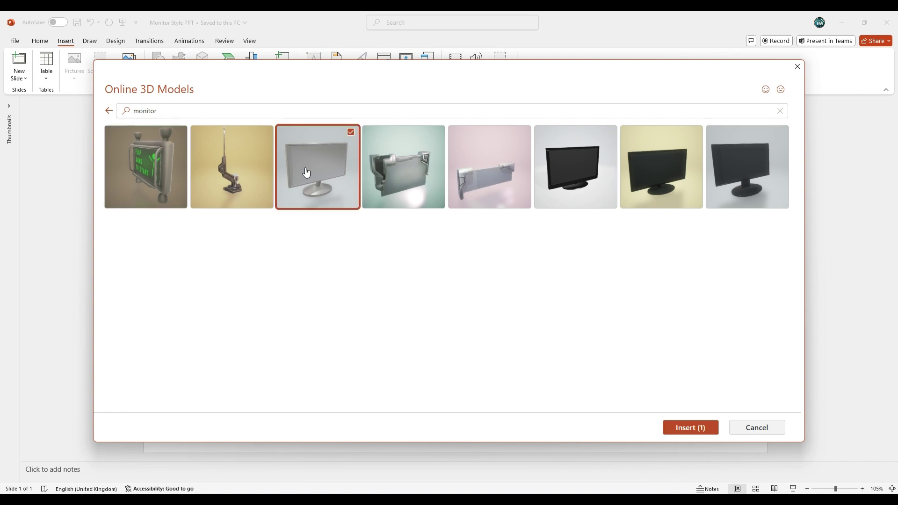
click(677, 428)
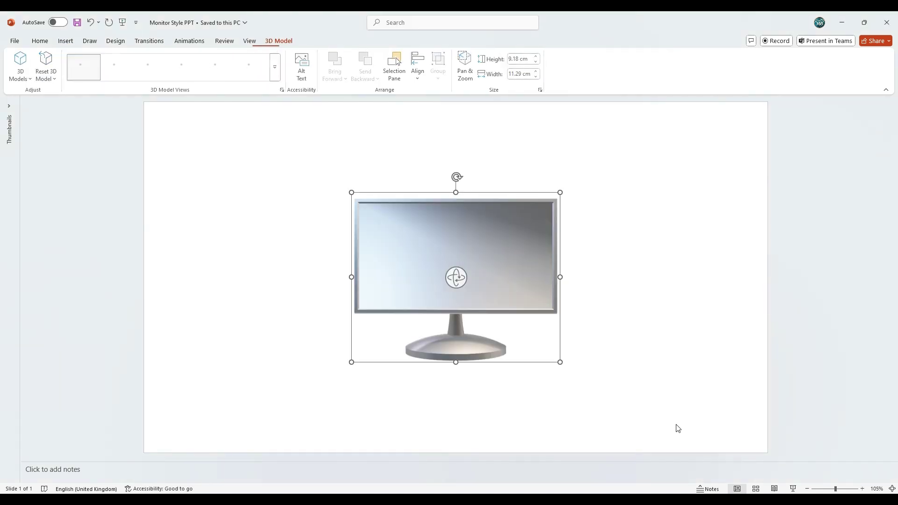
- Move the monitor to the top-left and enlarge it to fill the slide's height
drag(380, 196, 267, 146)
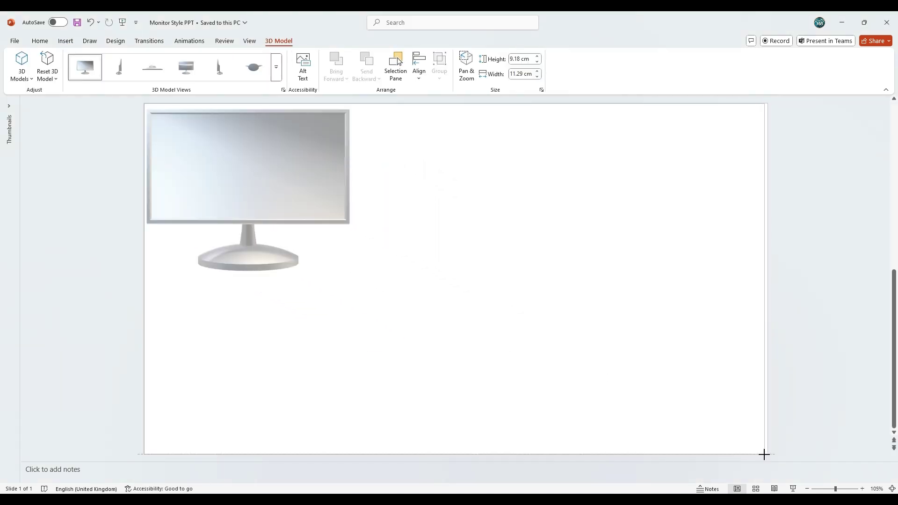
drag(766, 453, 767, 454)
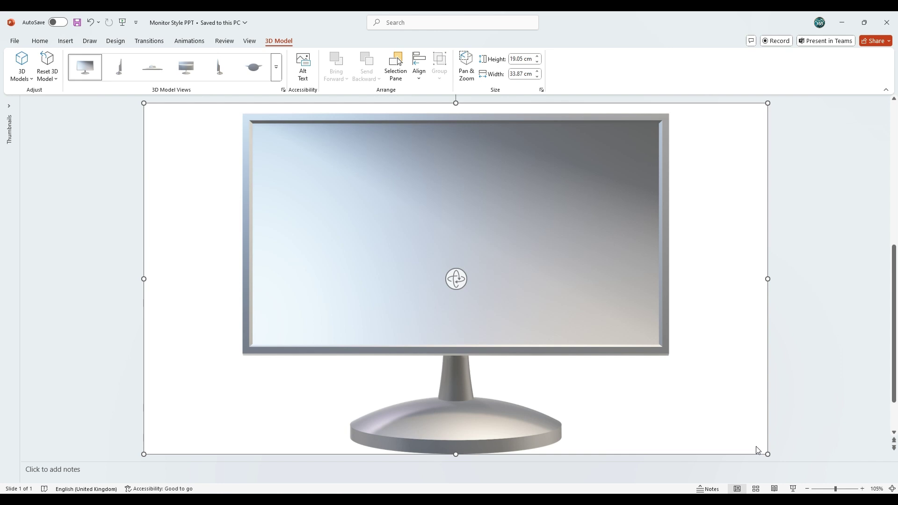
click(724, 305)
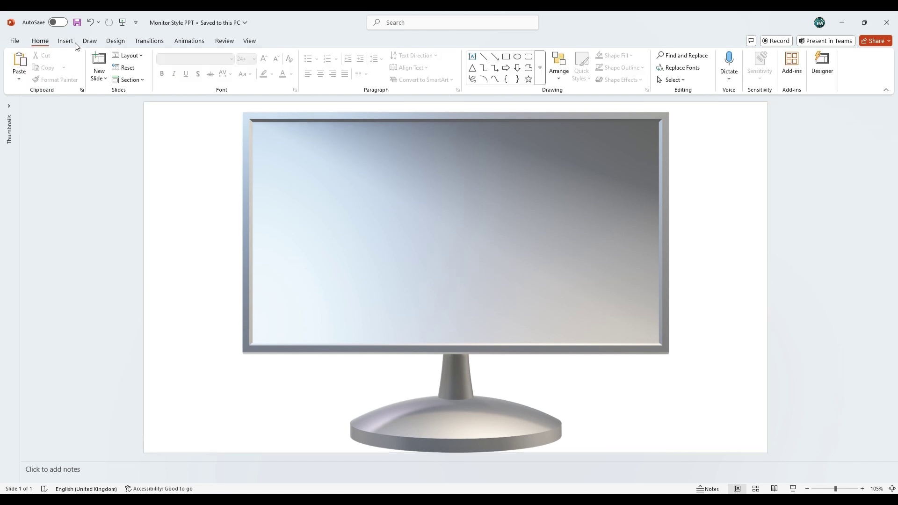
click(66, 40)
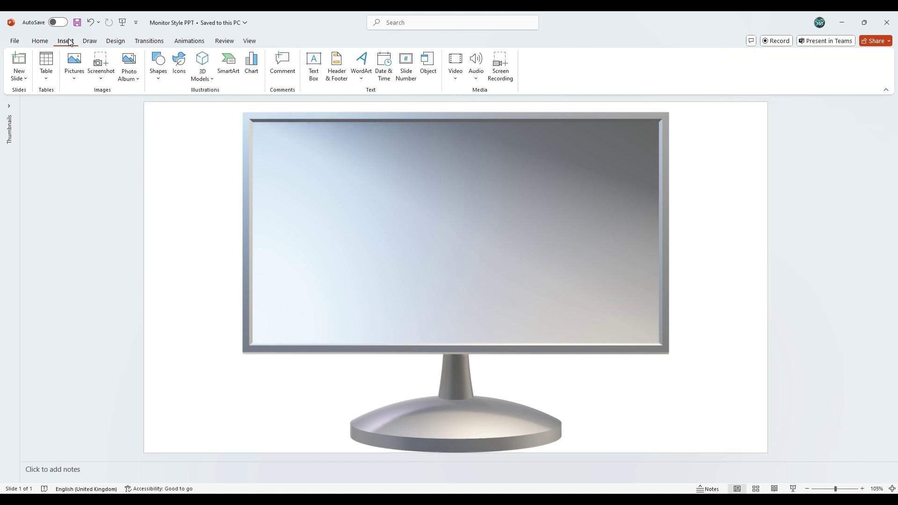
- Draw a dark blue rectangle over the monitor's screen area
click(159, 70)
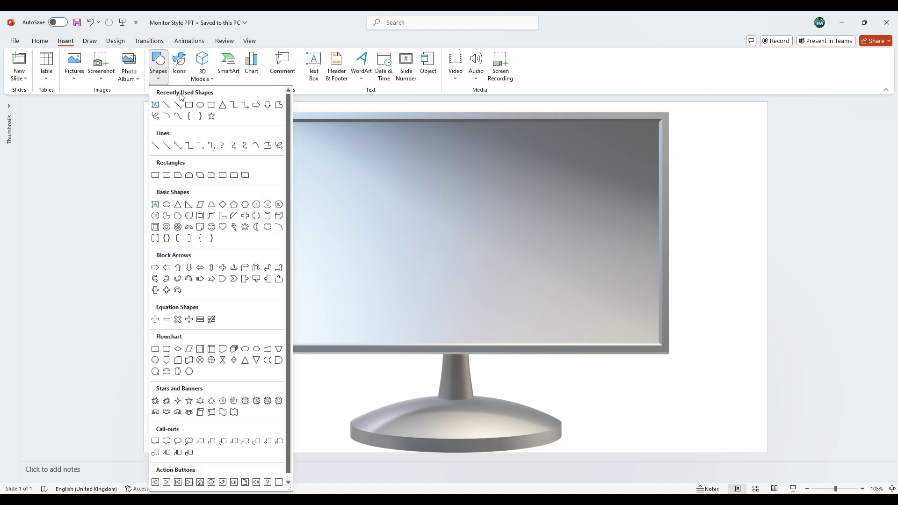
click(190, 104)
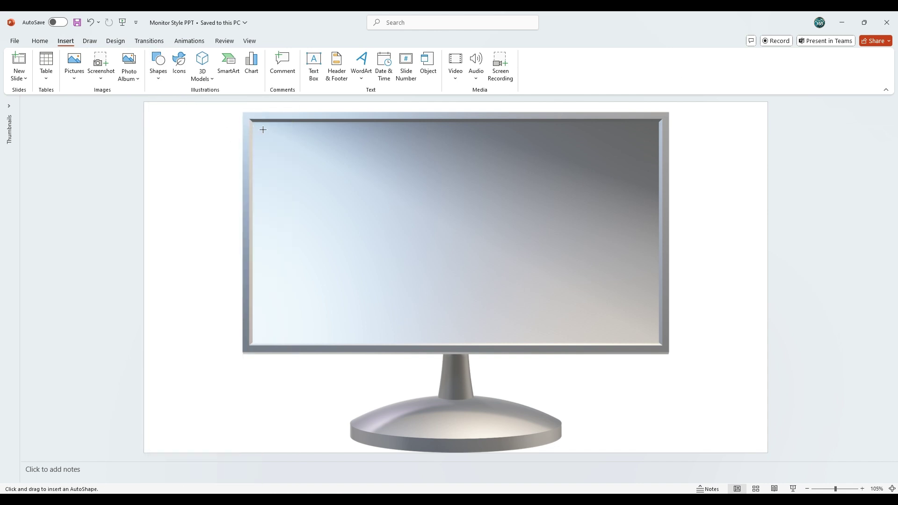
drag(253, 122, 659, 342)
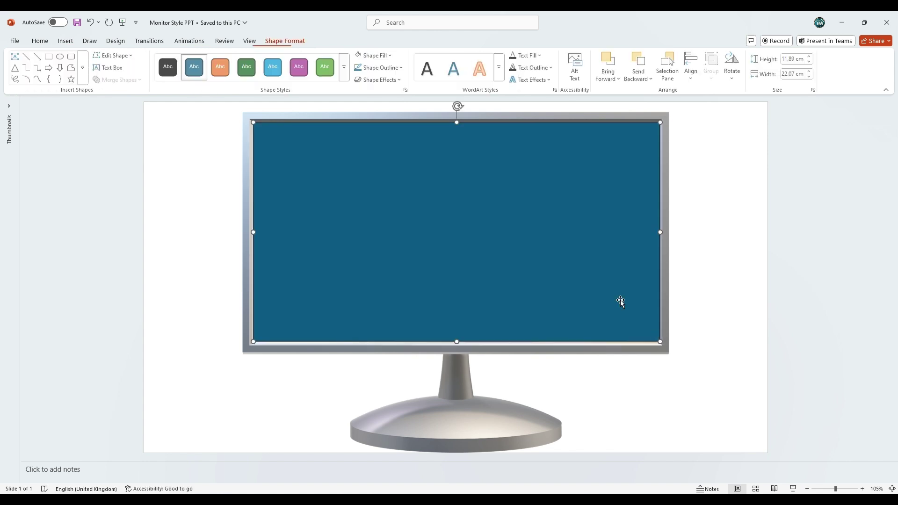
click(703, 204)
click(65, 42)
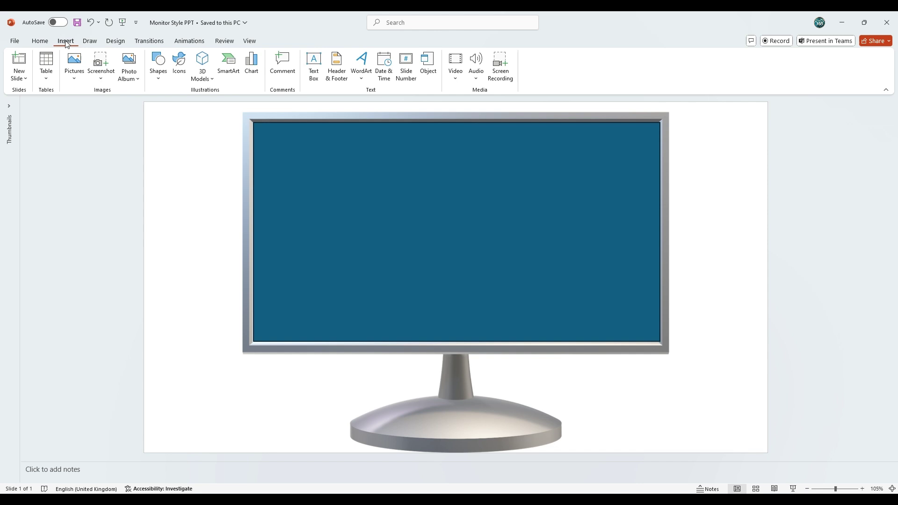
- Draw a text box across the top of the screen with centred WELCOME
click(313, 67)
drag(282, 138, 643, 218)
text(WELCOME)
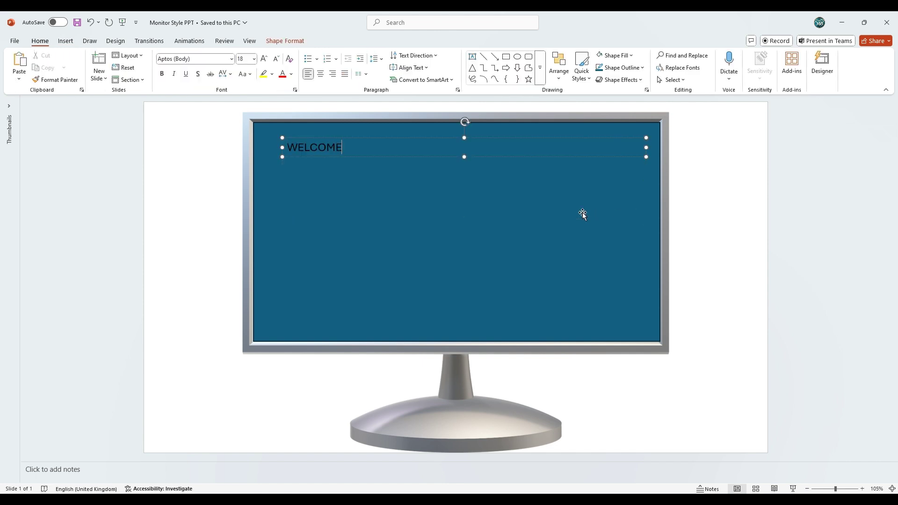
click(401, 138)
click(319, 76)
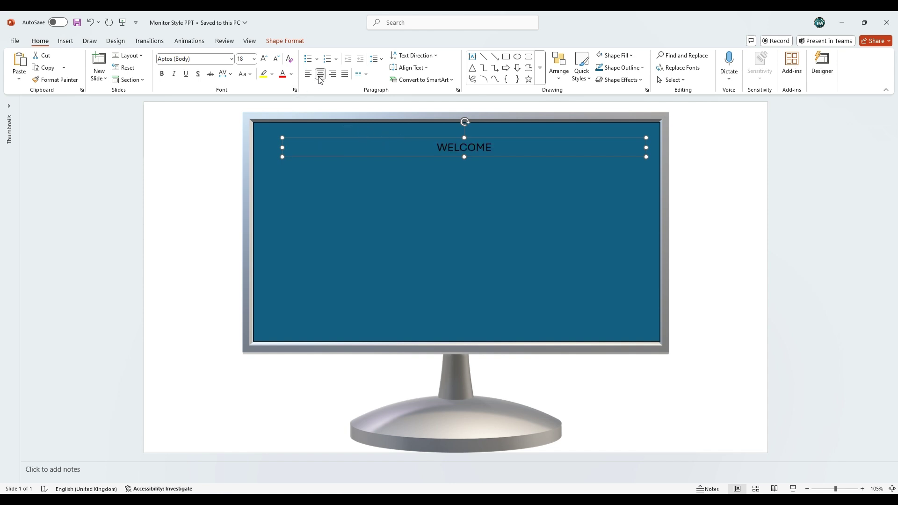
- Set WELCOME to the DAGGERSQUARE font at size 100
click(232, 59)
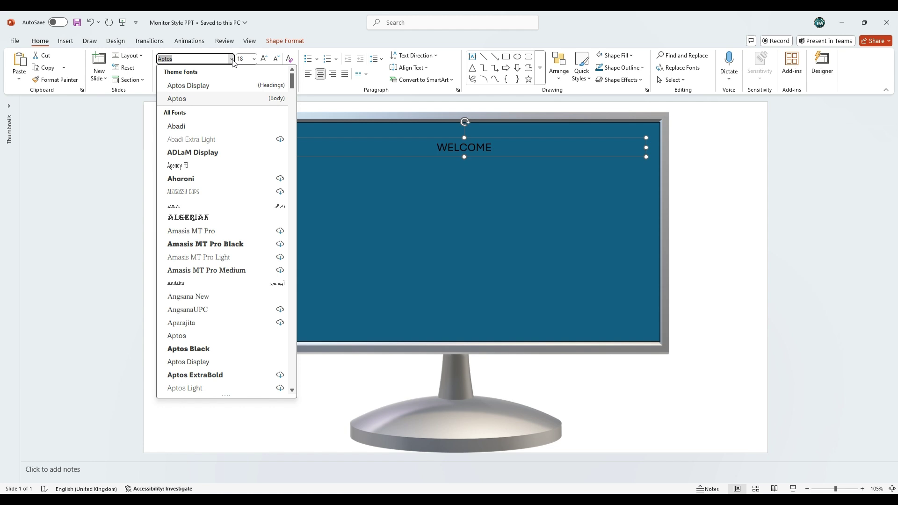
text(dagger)
key(Return)
click(254, 59)
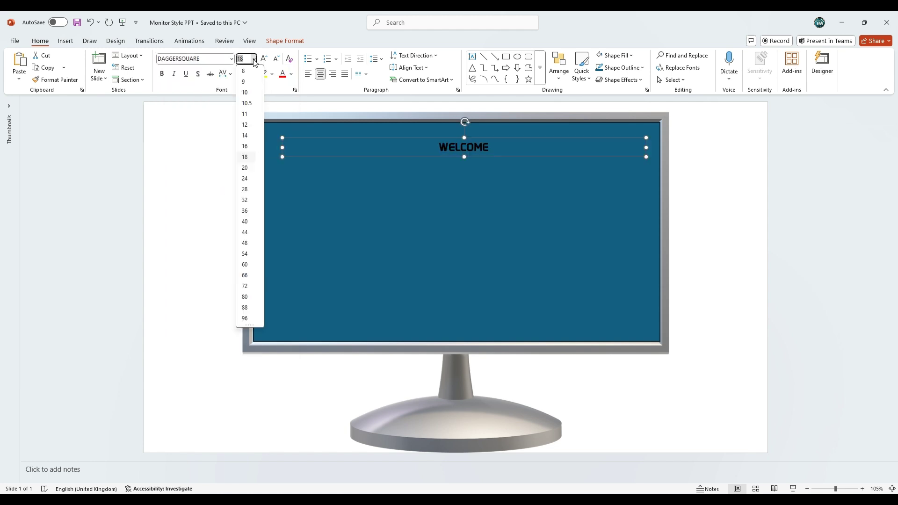
text(100)
key(Return)
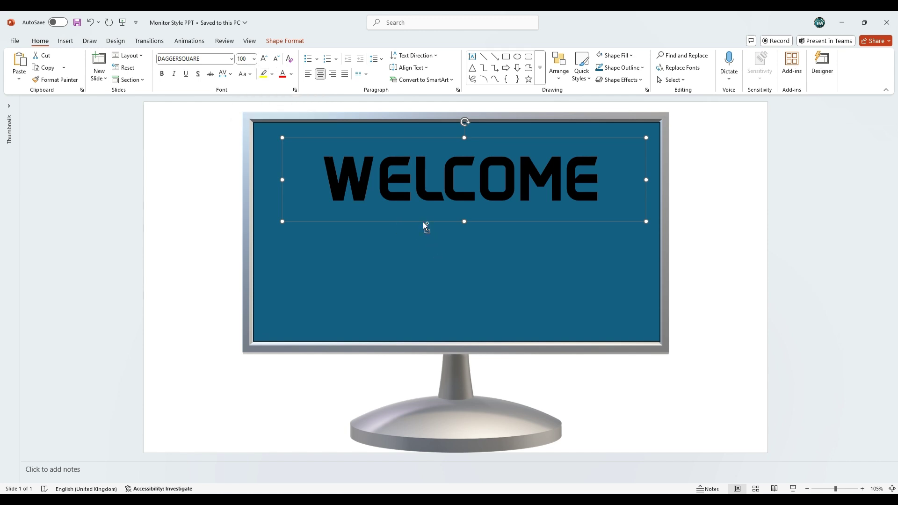
- Duplicate WELCOME below itself as a size-40 'To PowerPoint' line
key(ctrl+v)
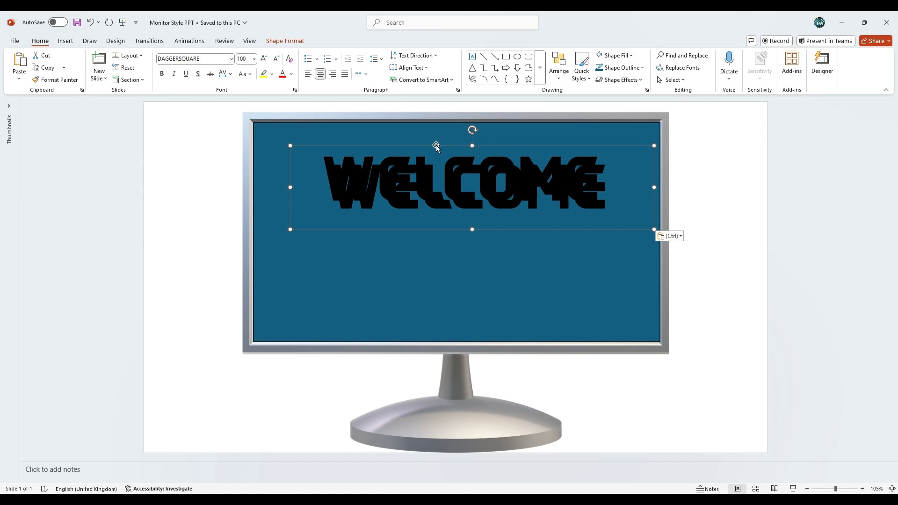
drag(436, 146, 429, 227)
key(ctrl+a)
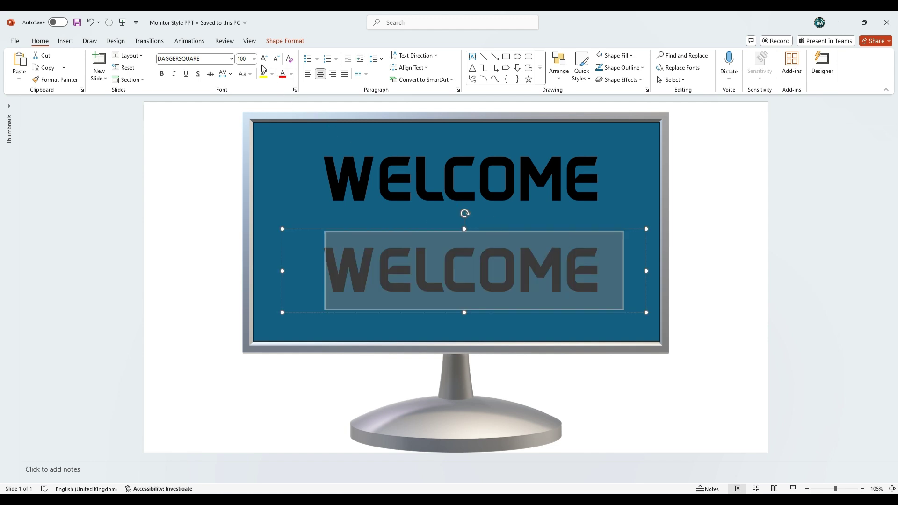
click(255, 60)
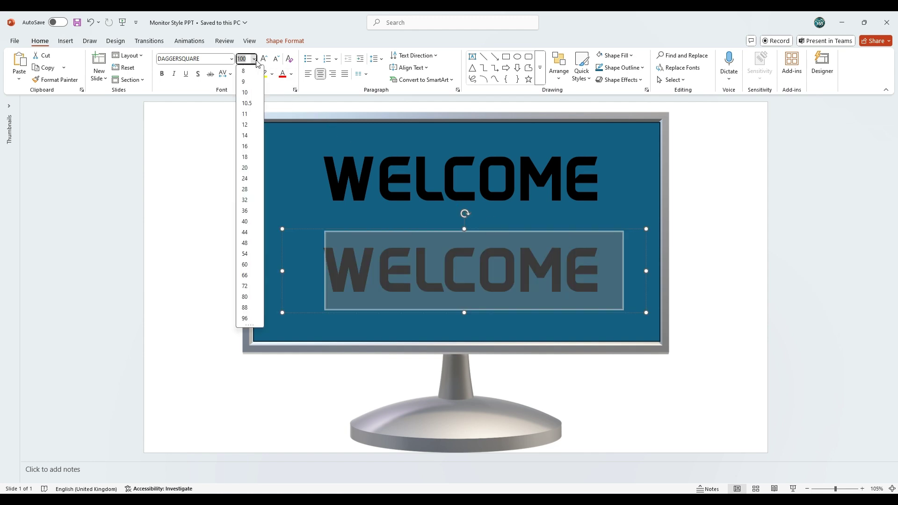
click(244, 223)
text(To PowerPoin)
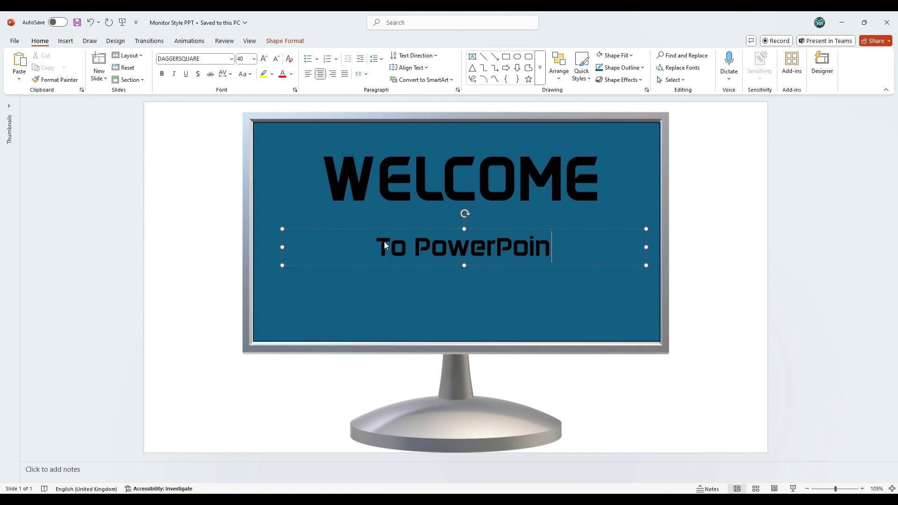
text(t)
click(395, 313)
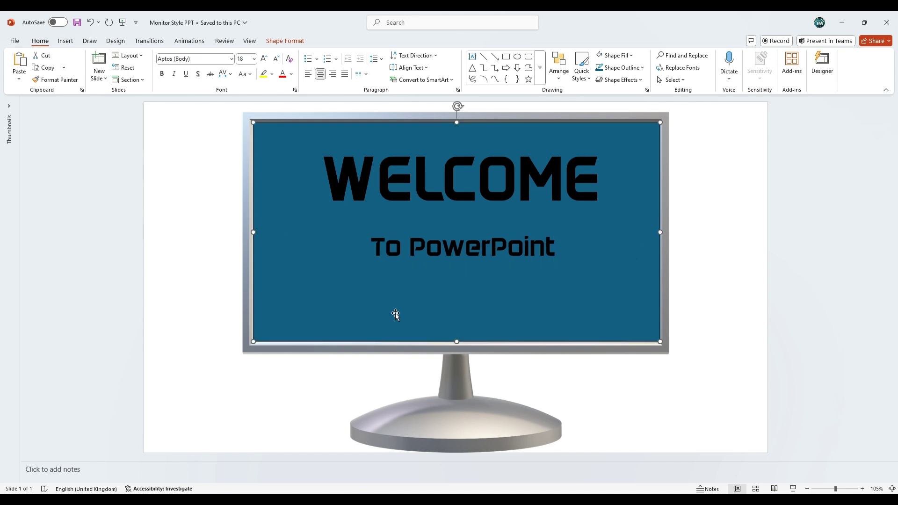
- Nudge both text boxes slightly lower on the monitor screen
click(430, 234)
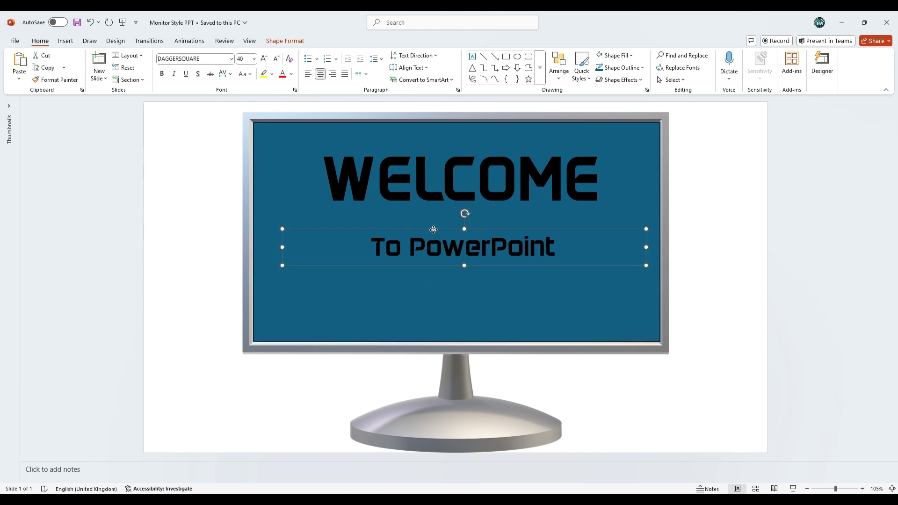
drag(432, 235, 432, 256)
drag(459, 140, 465, 156)
- Select WELCOME, To PowerPoint and the screen rectangle together
click(699, 305)
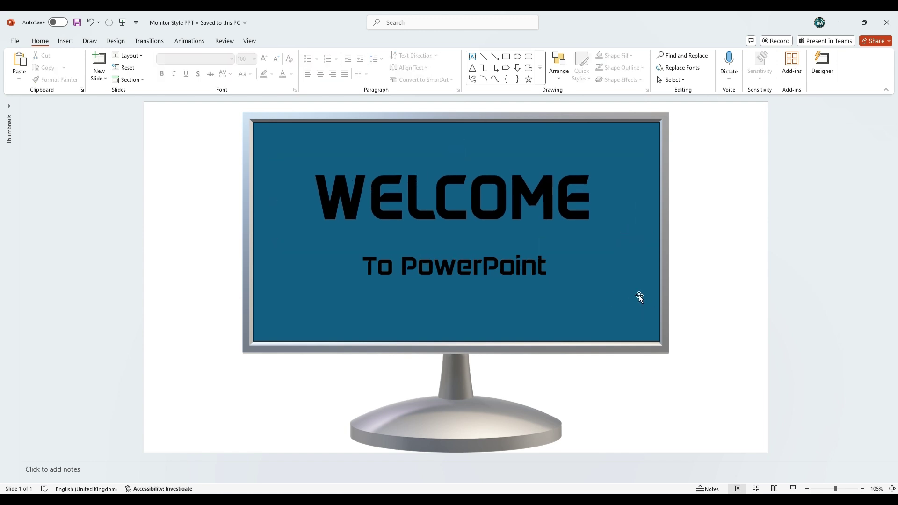
click(483, 186)
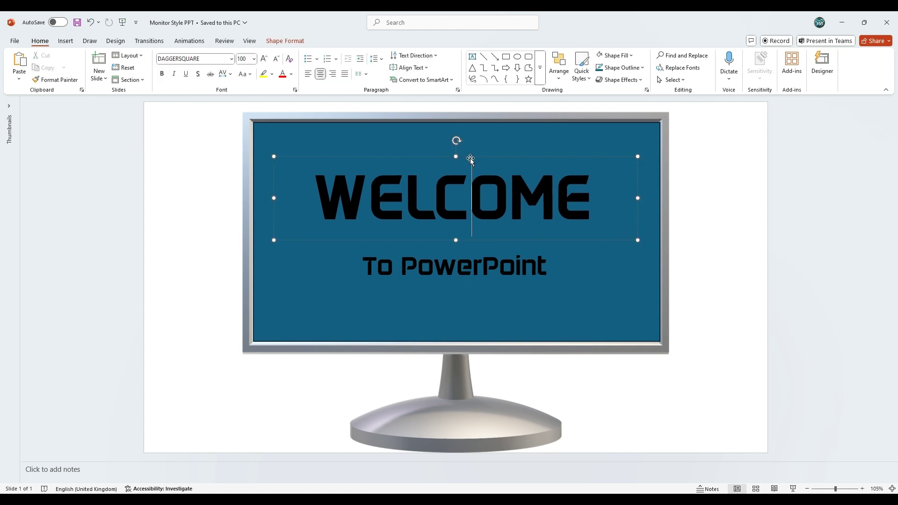
click(469, 157)
shift+click(466, 259)
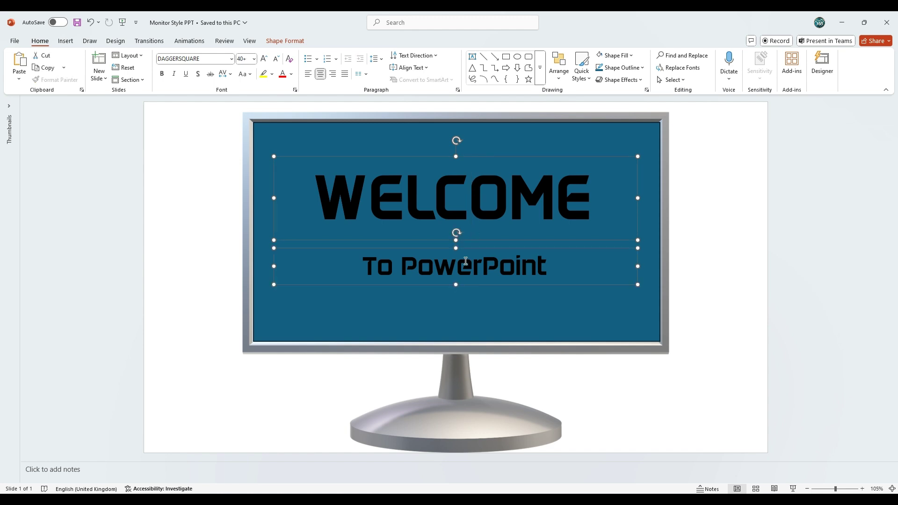
shift+click(300, 137)
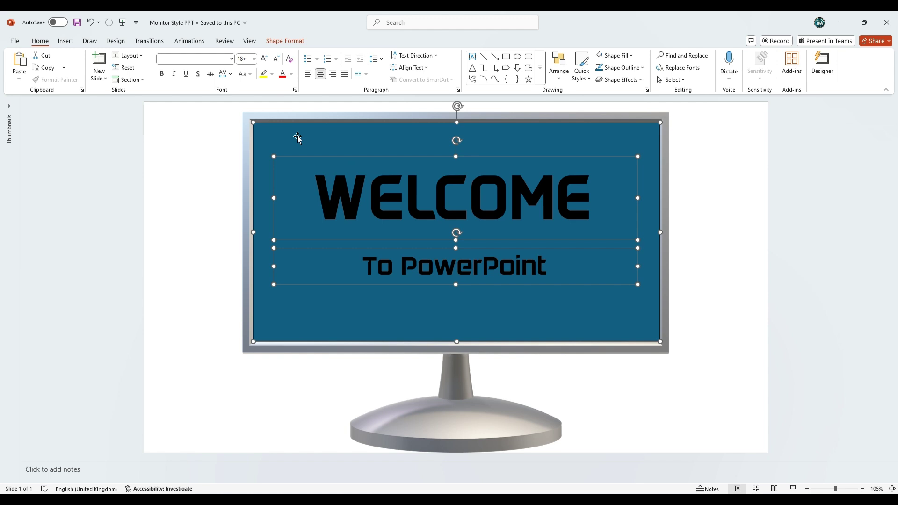
- Merge them with Combine so the words are cut out of the screen
click(282, 44)
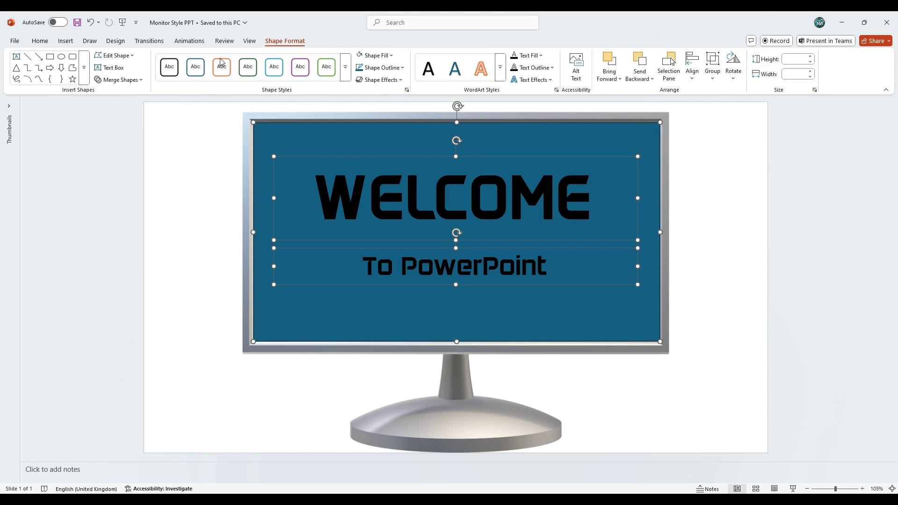
click(137, 80)
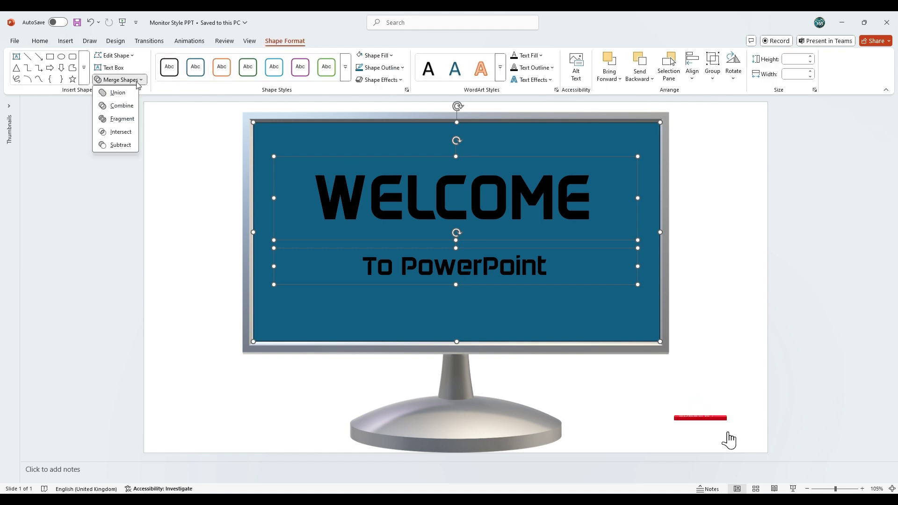
click(121, 105)
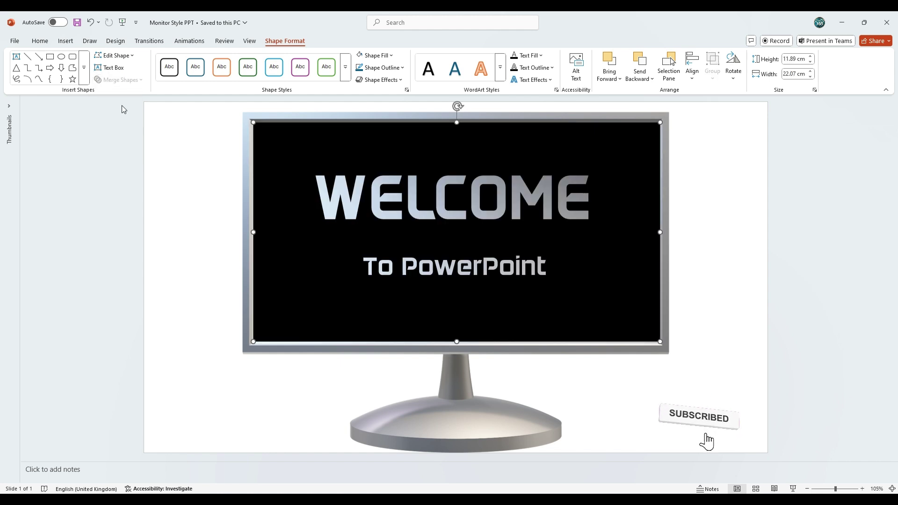
- Insert the purple illustrated stock video of a woman with a laptop
click(66, 41)
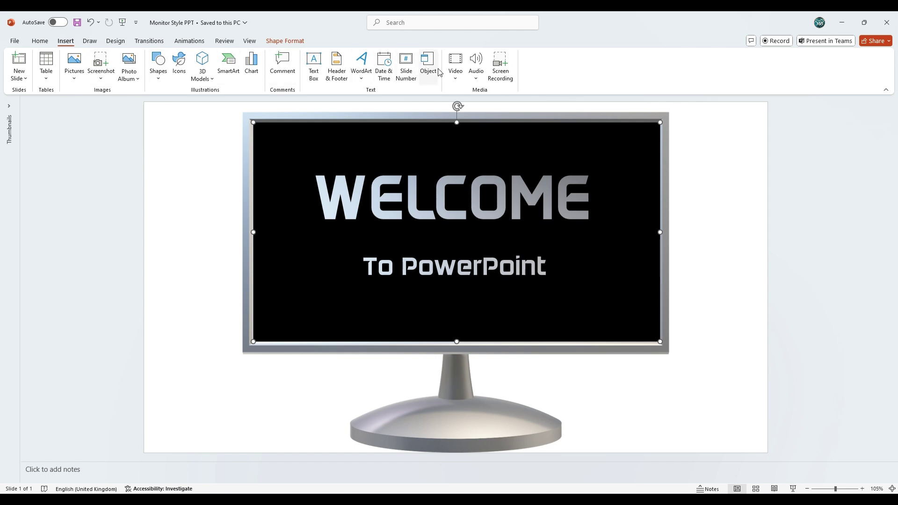
click(458, 80)
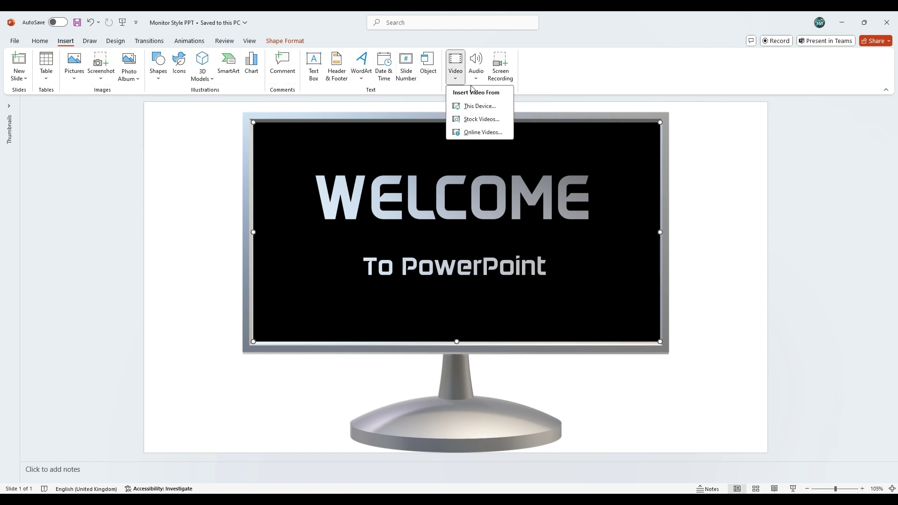
click(480, 119)
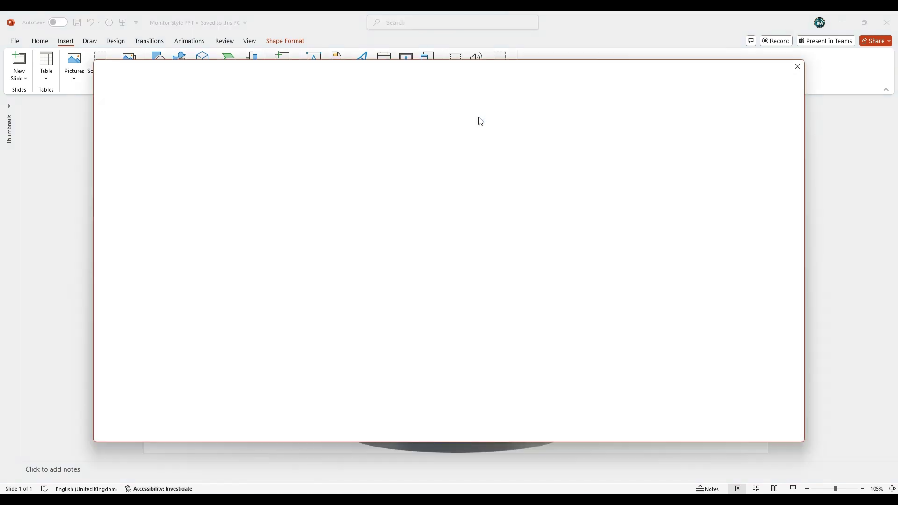
text(laptop)
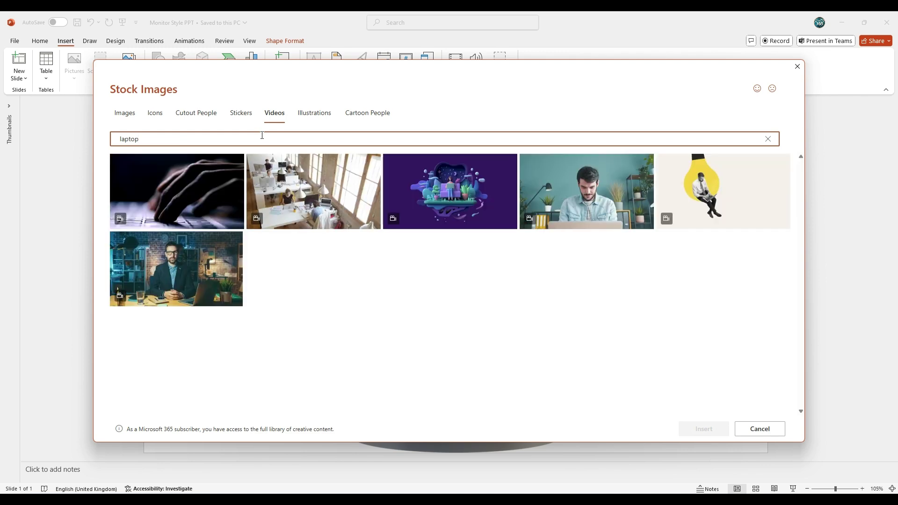
click(423, 176)
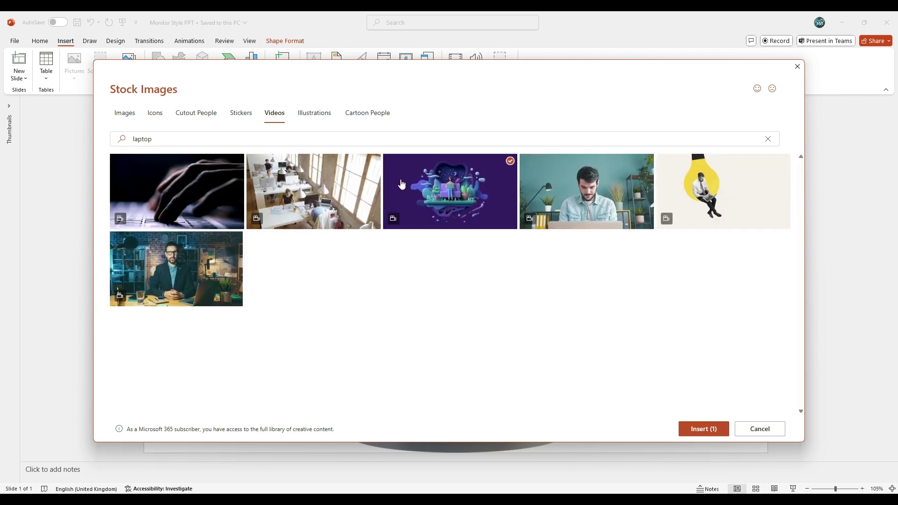
click(697, 429)
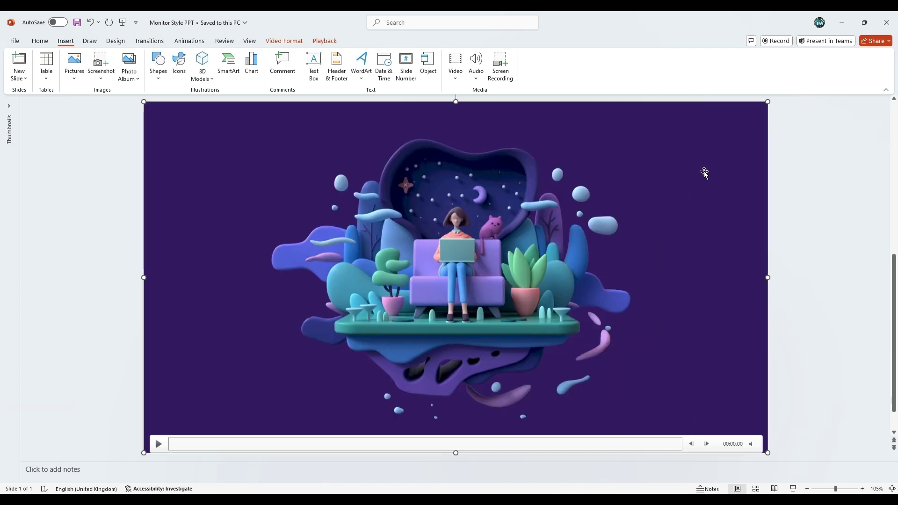
- Shrink and position the video so it exactly covers the monitor's screen
drag(143, 102, 294, 184)
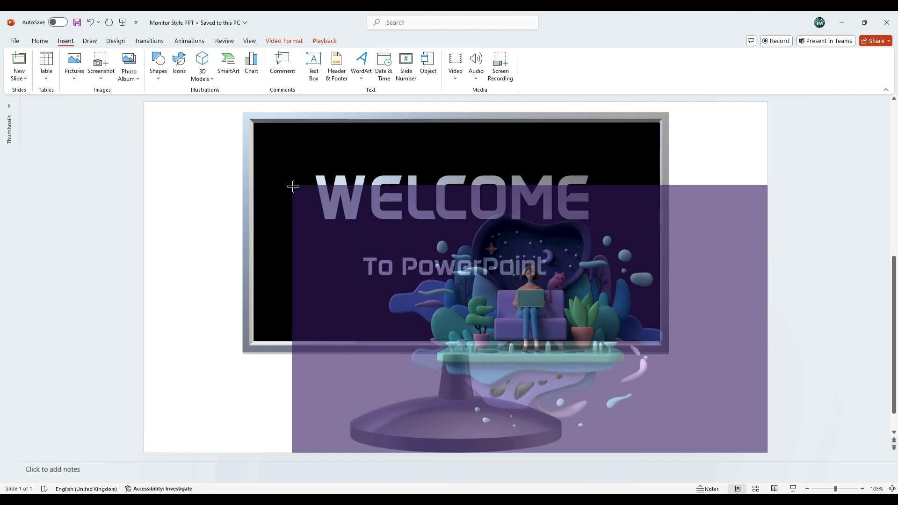
drag(313, 218, 270, 148)
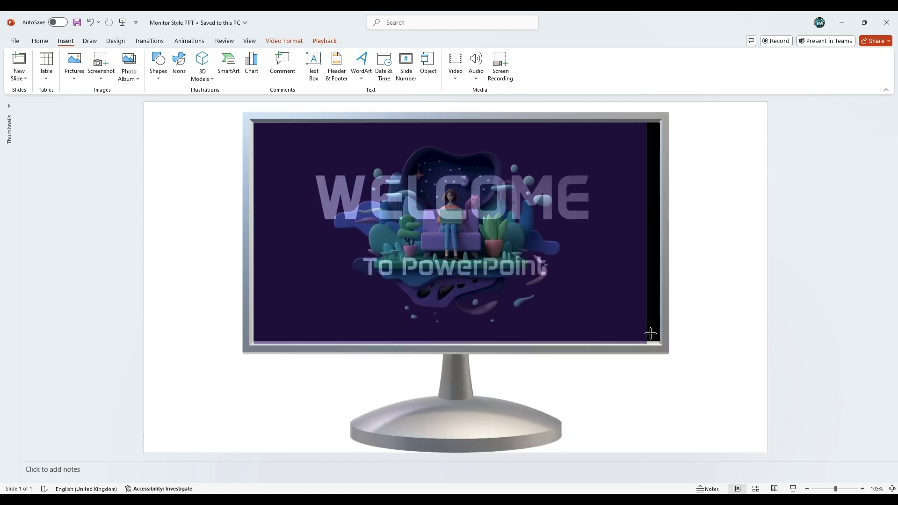
drag(611, 331, 659, 338)
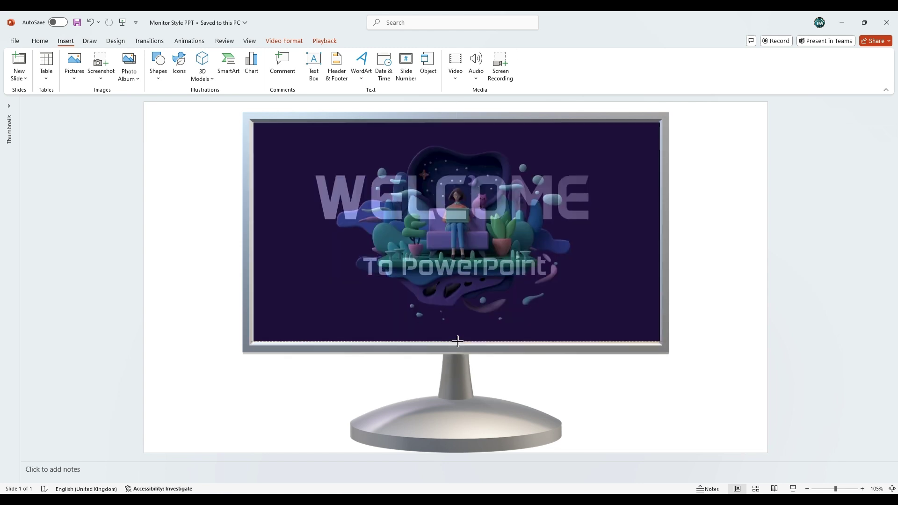
drag(456, 351, 456, 342)
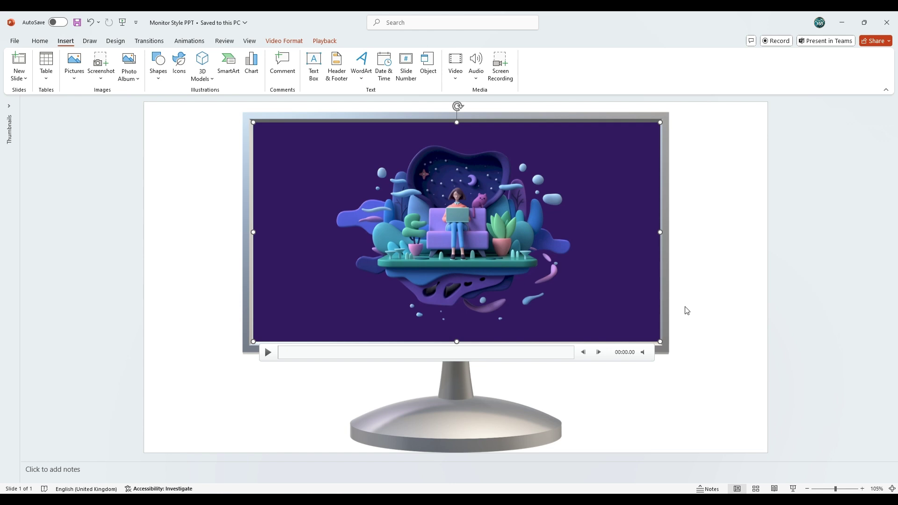
- Send the video behind the cut-out screen and fill the screen shape white
click(284, 41)
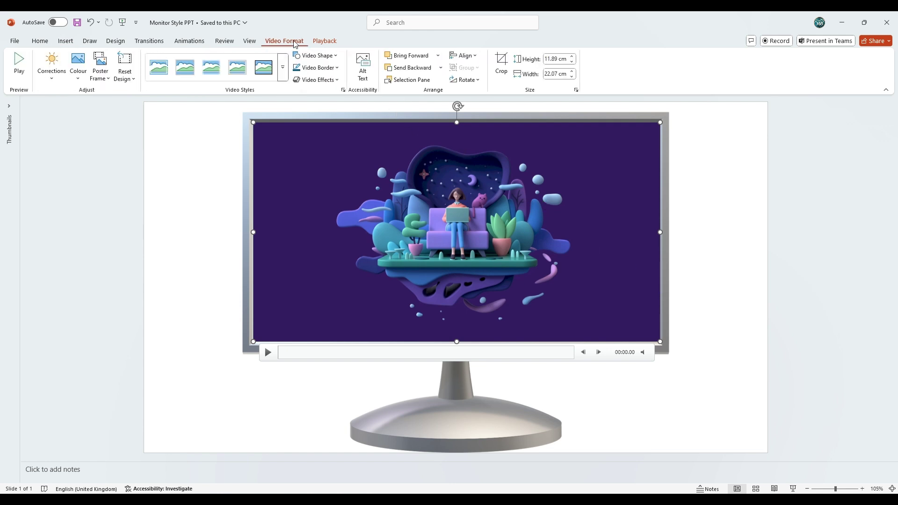
click(405, 71)
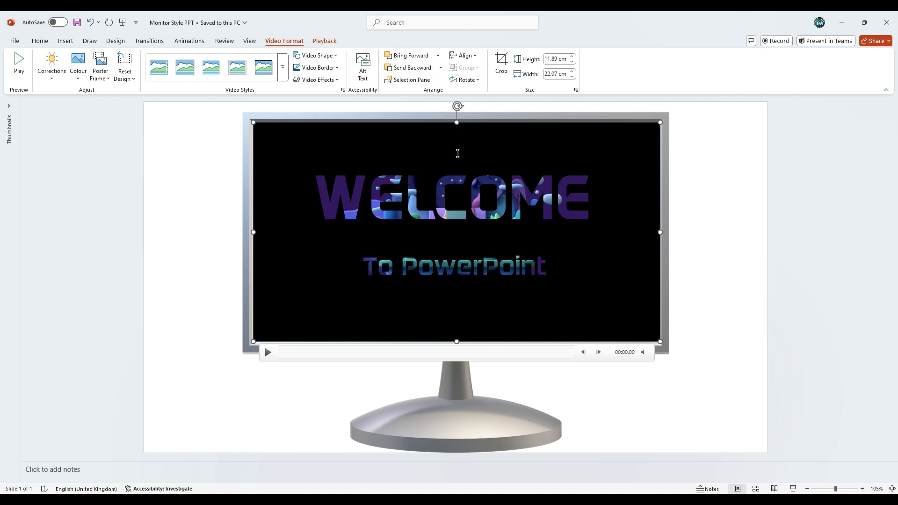
right_click(318, 144)
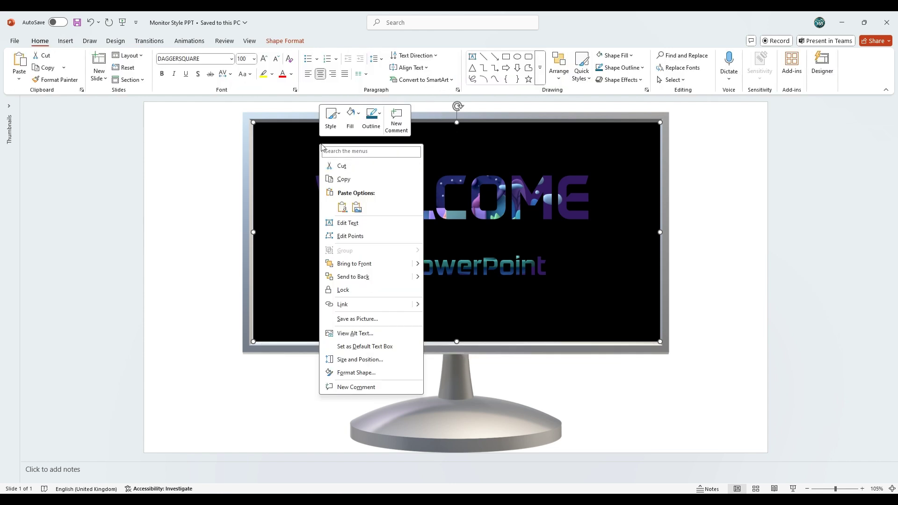
click(354, 119)
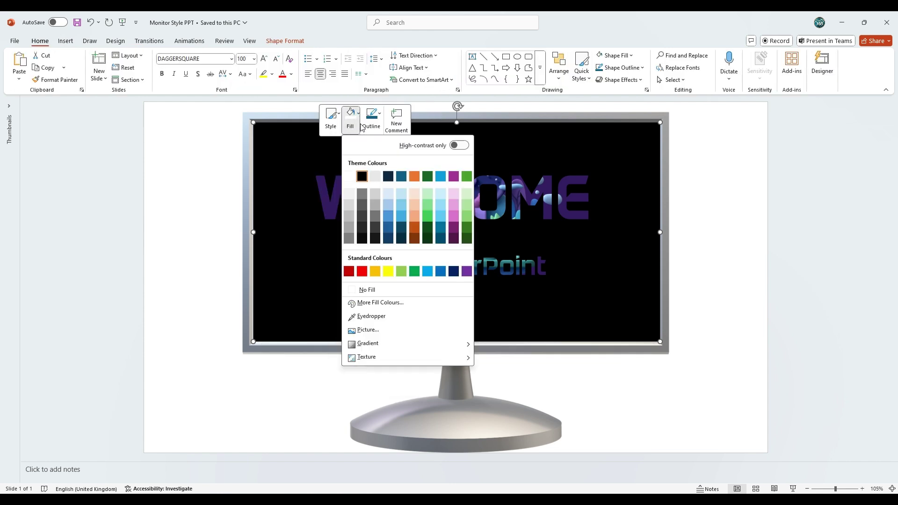
click(350, 178)
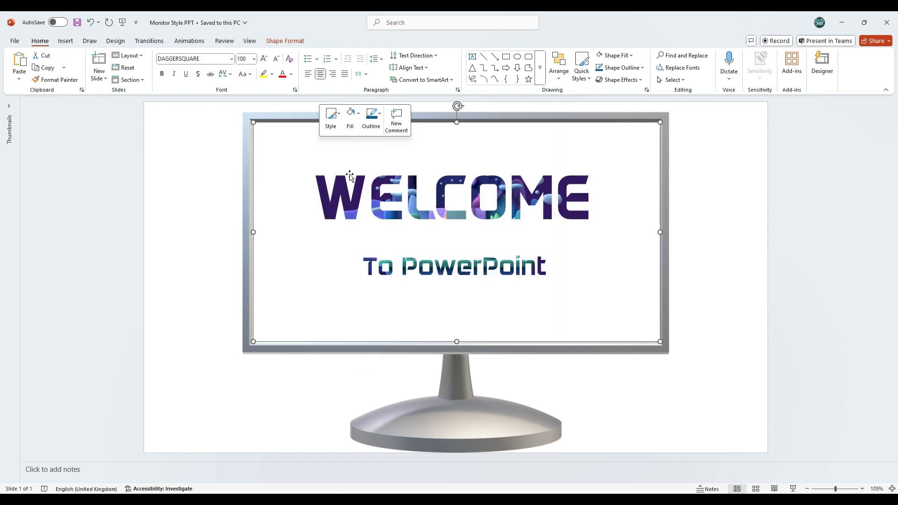
click(738, 269)
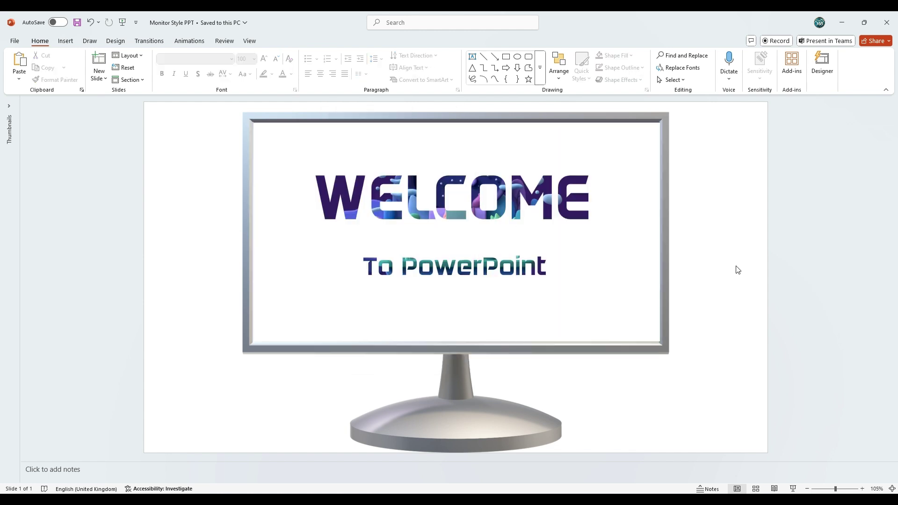
- Apply the Facet theme with the Paper colours and Glossy effects
click(116, 40)
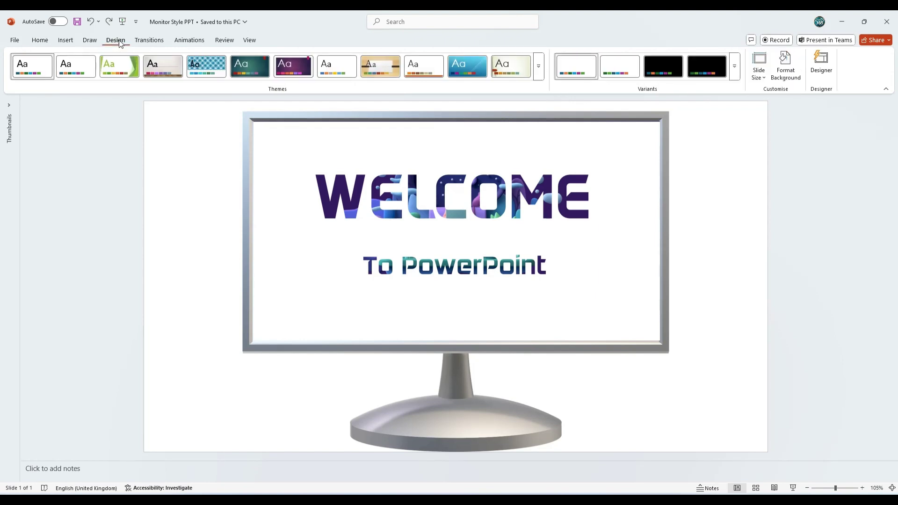
click(118, 69)
click(734, 69)
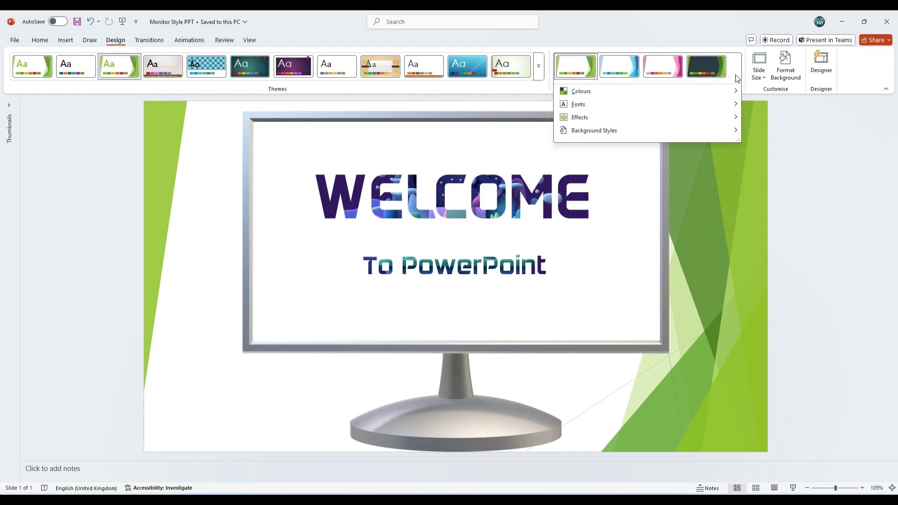
mouse_move(645, 91)
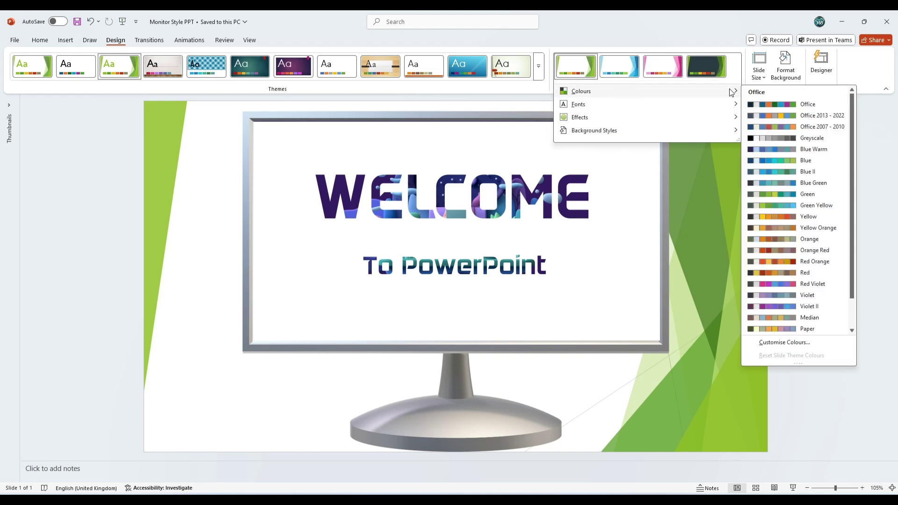
click(790, 327)
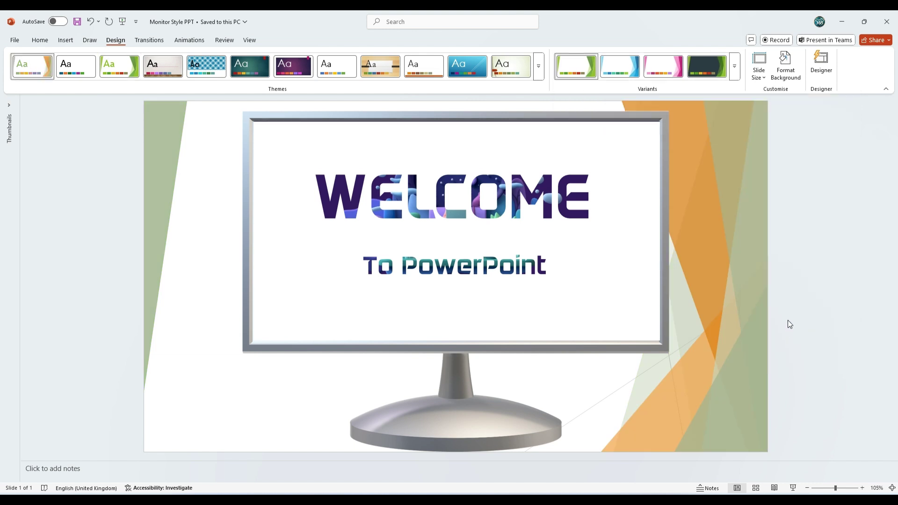
click(734, 67)
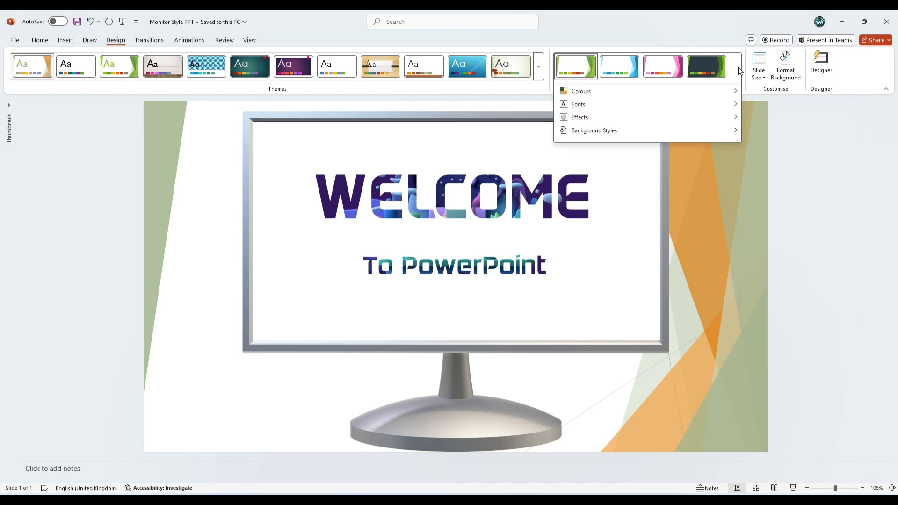
mouse_move(579, 117)
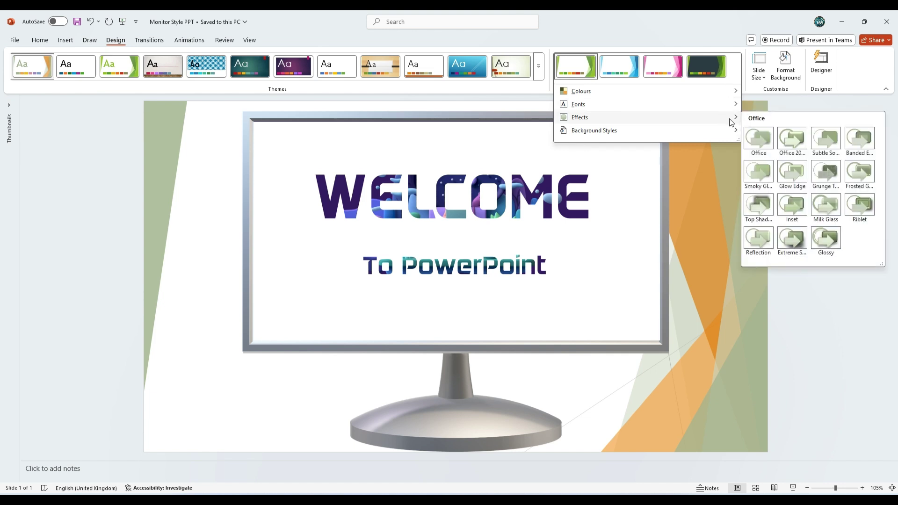
click(828, 233)
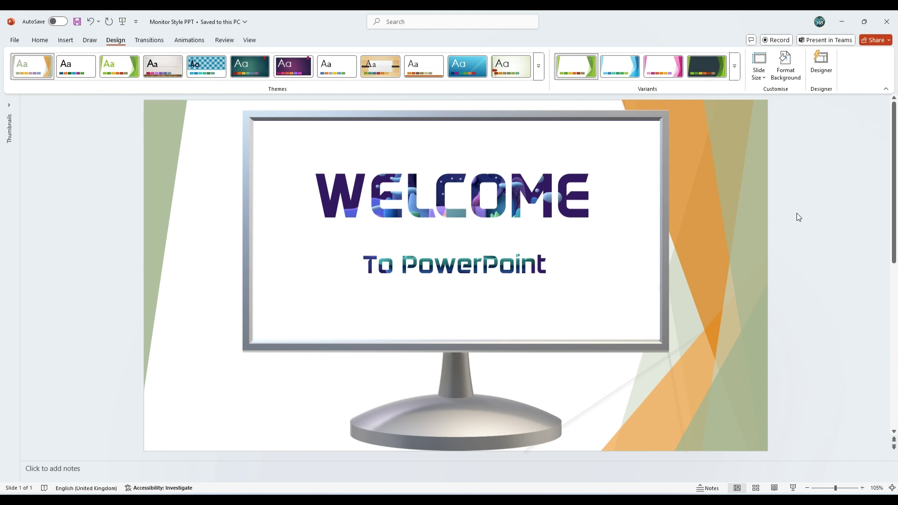
- Start the slideshow (F5) to play the monitor slide full-screen with the video-filled WELCOME lettering
key(F5)
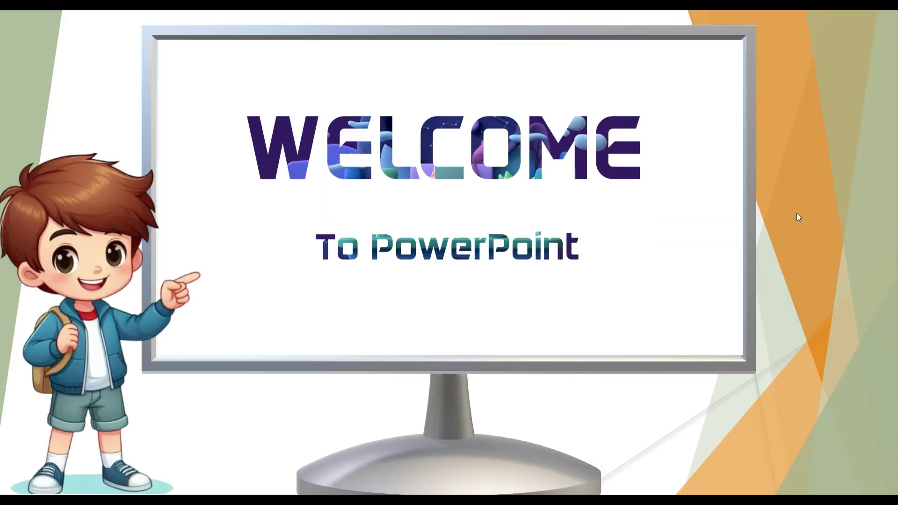